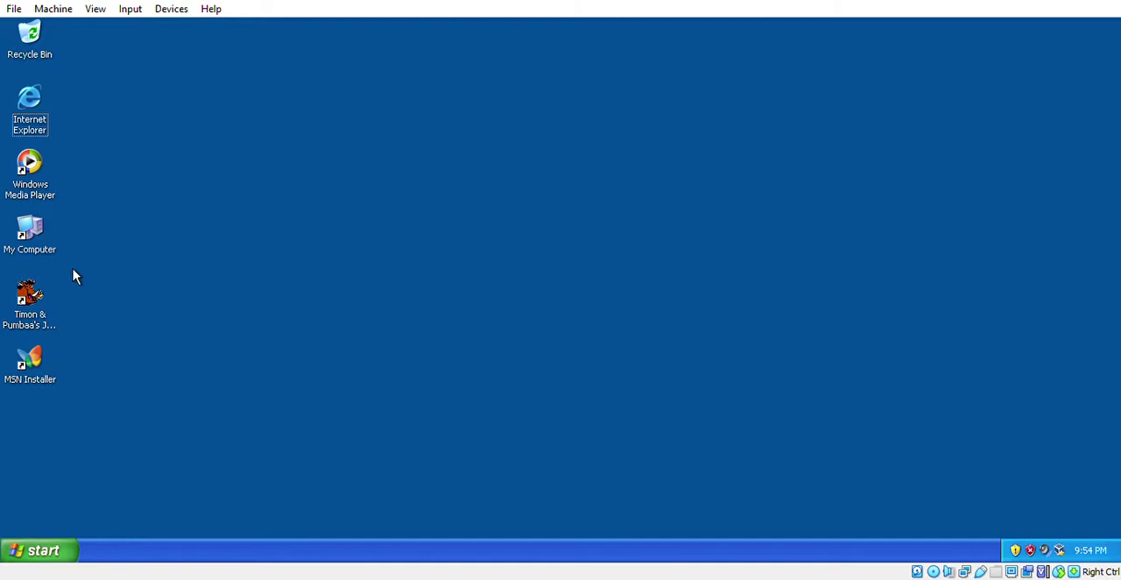
- Launch Timon & Pumbaa's Jungle Games from its desktop icon and wait for the jungle hub
double_click(53, 328)
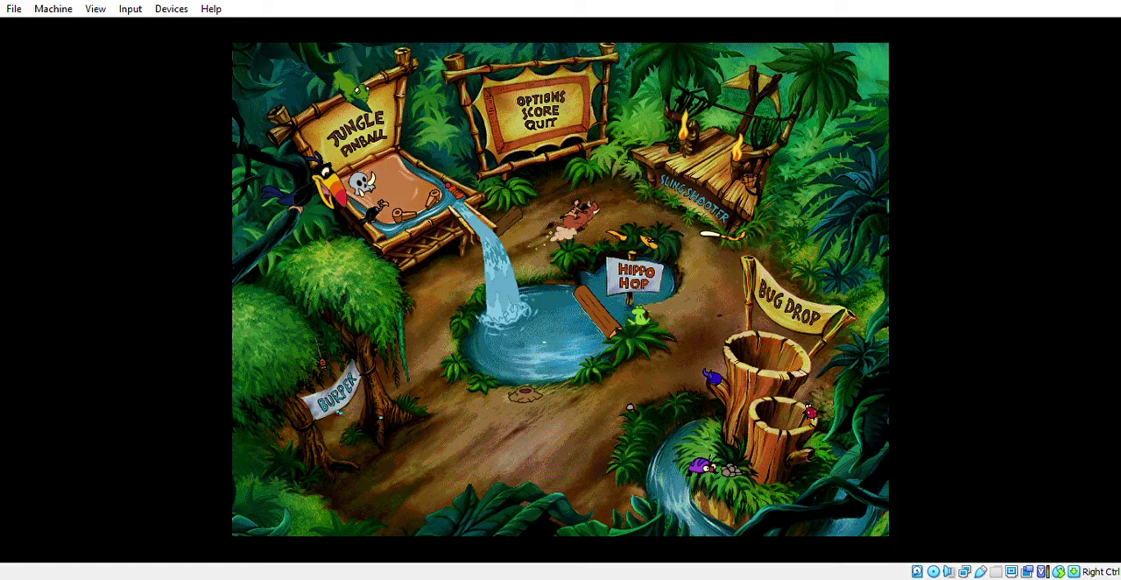
- Start the Slingshooter game from its booth in the jungle hub
click(714, 210)
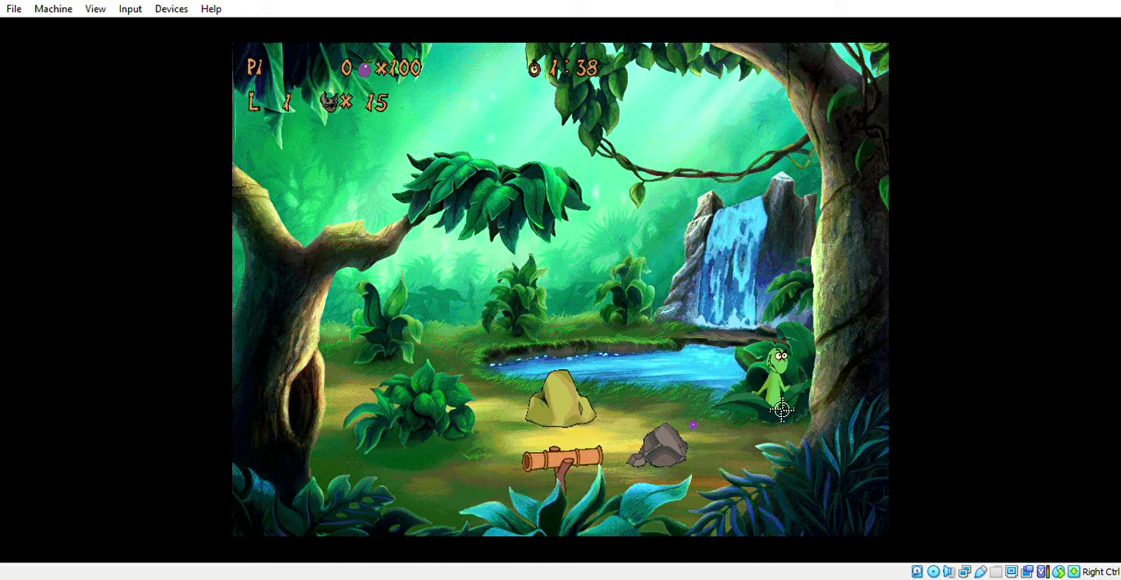
- Shoot the pond lizard, hyenas, vine parrot, flying creature and rock snake on level 1
click(782, 409)
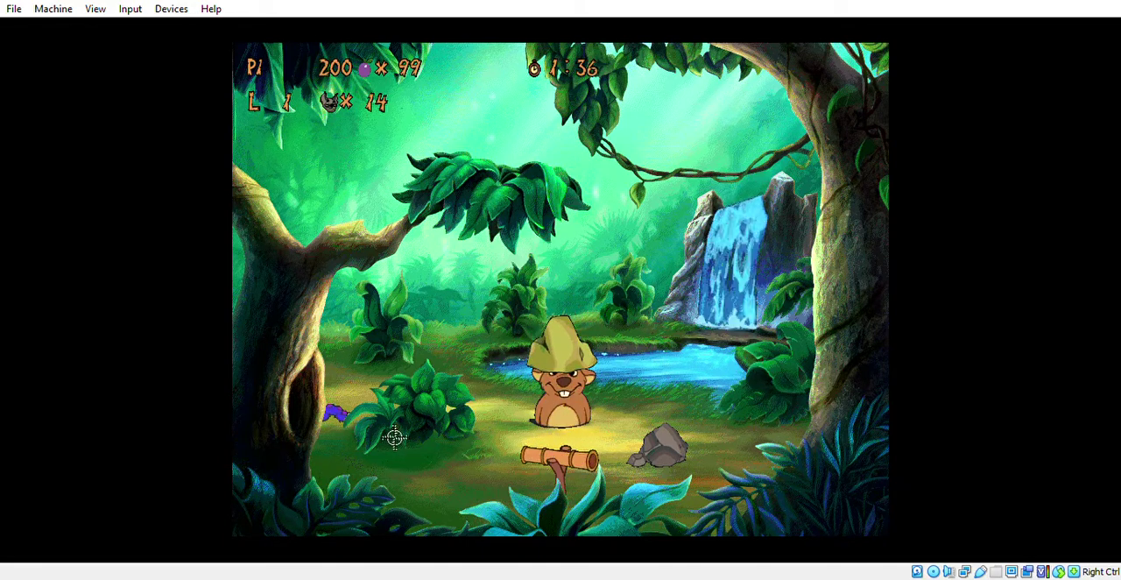
click(350, 425)
click(328, 381)
click(544, 144)
click(643, 228)
click(406, 366)
click(560, 399)
click(596, 364)
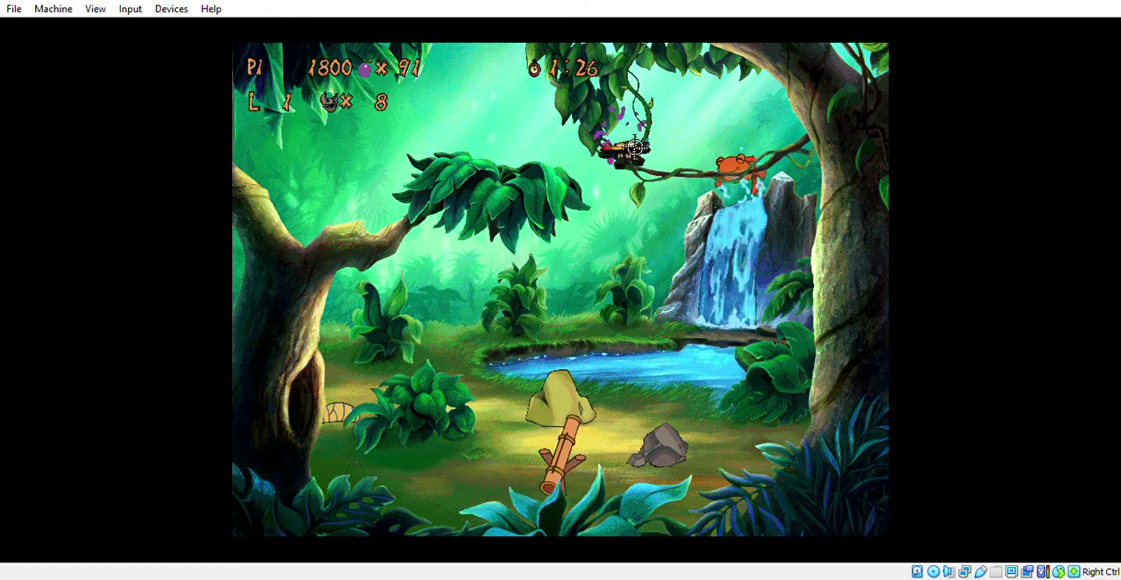
- Hit the waterfall hyena, nest toucan, crocodile and birds to clear level 1 at 3800
click(399, 289)
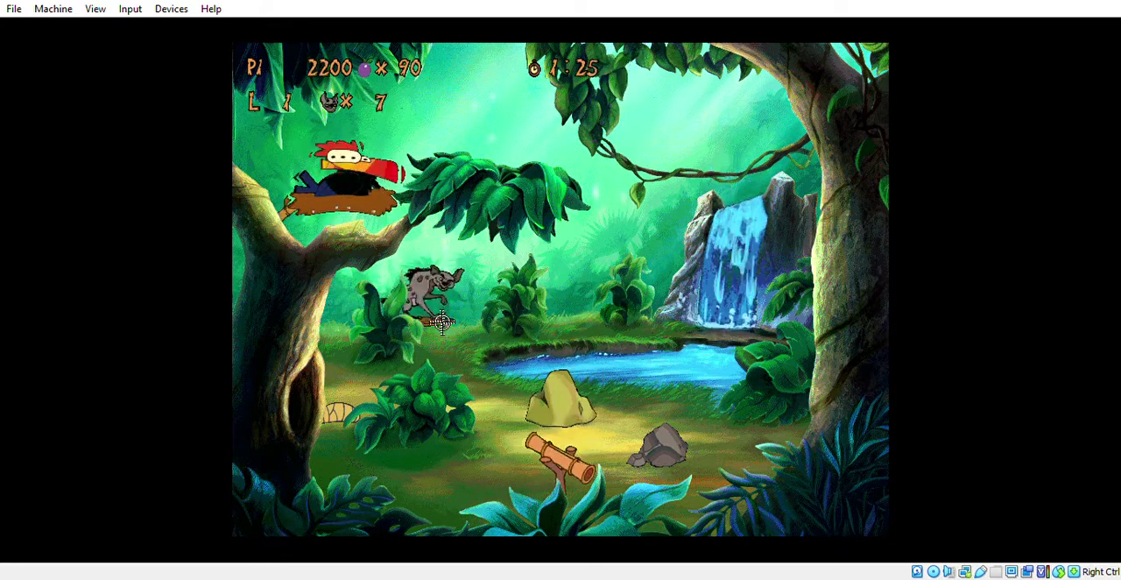
click(350, 214)
click(525, 331)
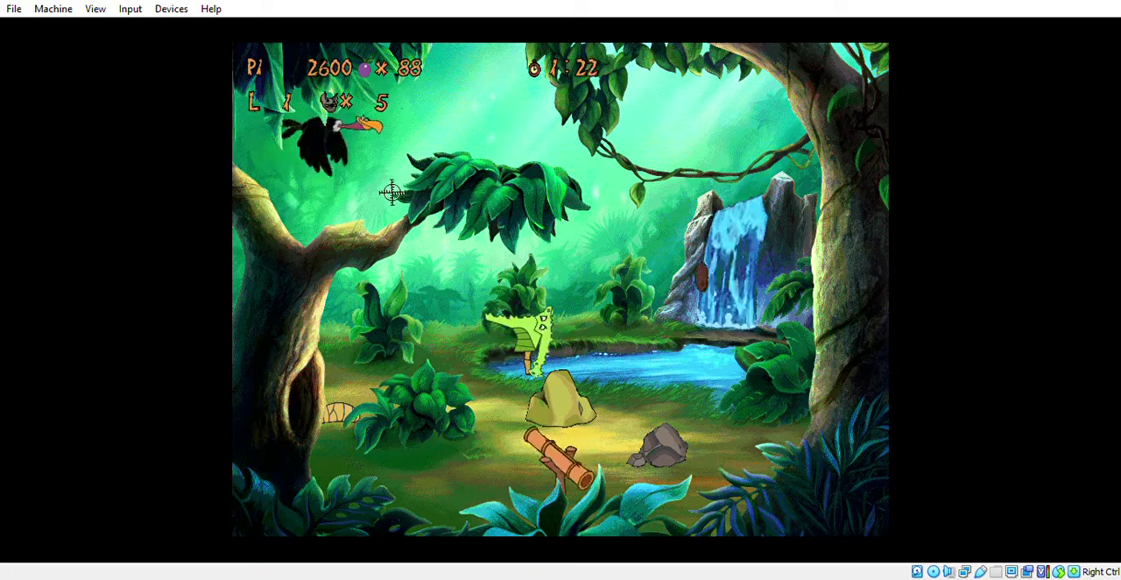
click(459, 155)
click(458, 156)
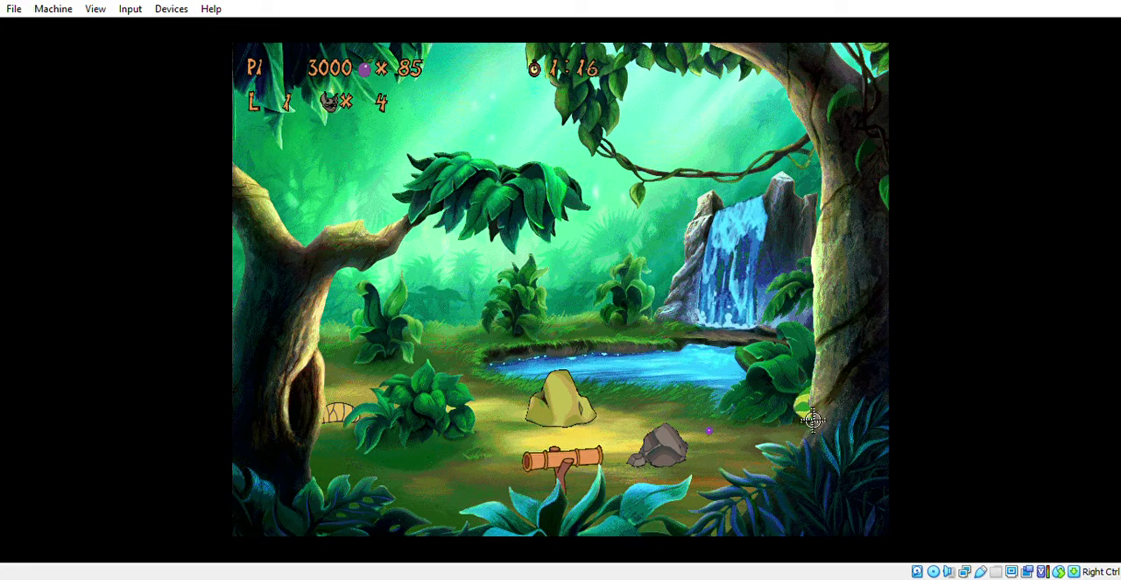
click(700, 359)
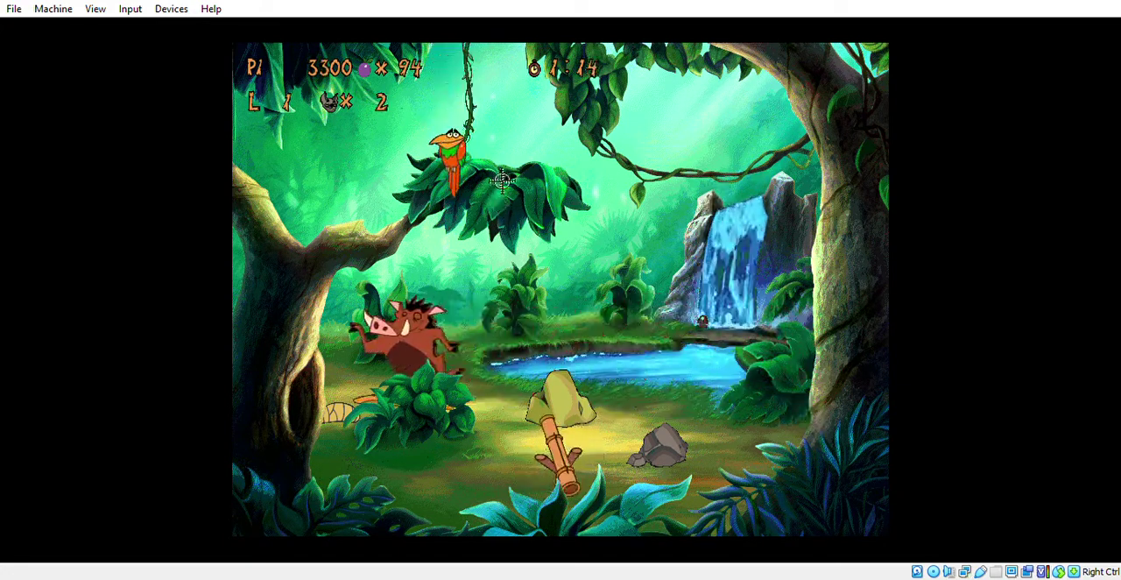
click(470, 165)
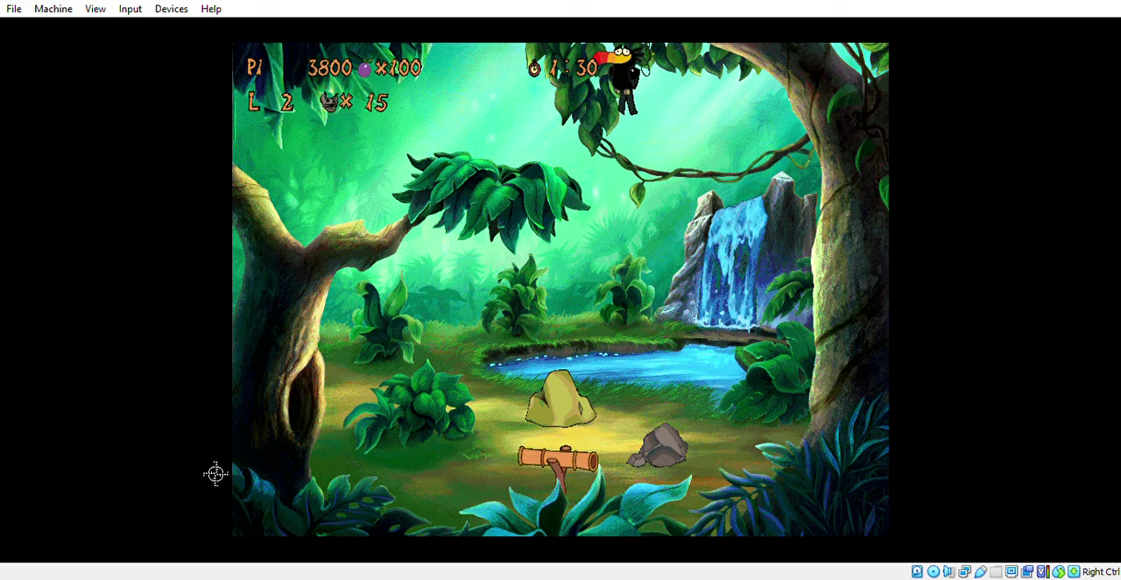
- Shoot the three toucans, bonus-ammo gopher, nest bird, Pumbaa and green creature on level 2
click(643, 158)
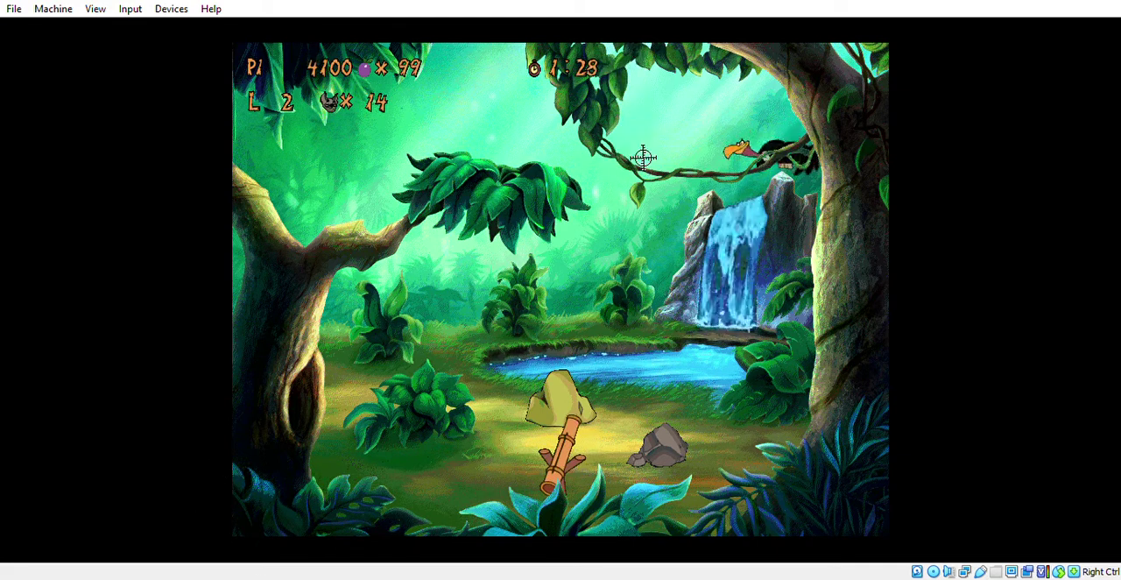
click(613, 158)
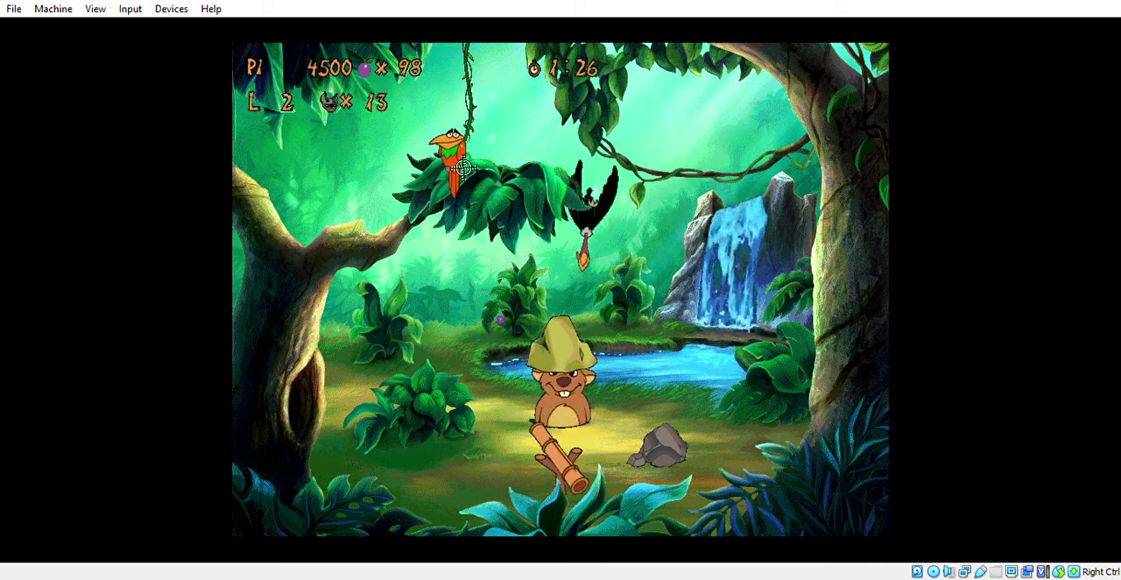
click(462, 168)
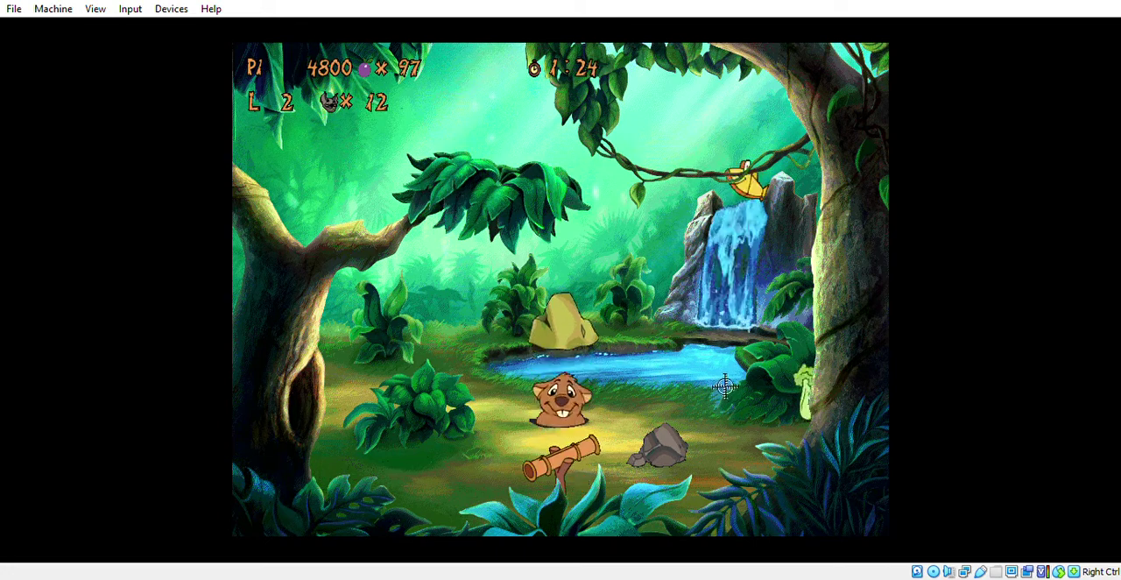
click(661, 346)
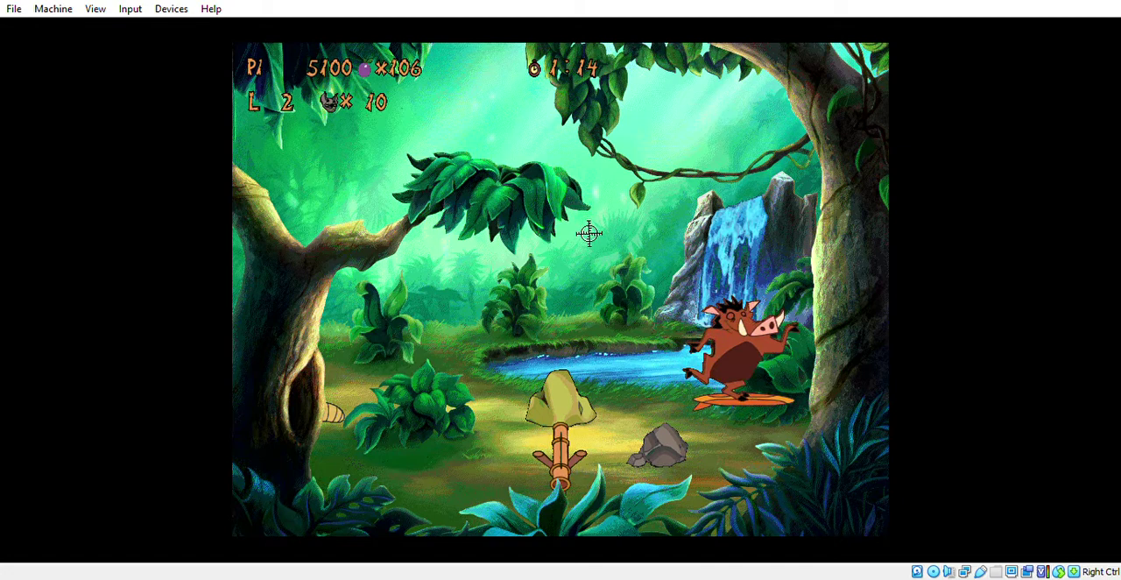
click(341, 179)
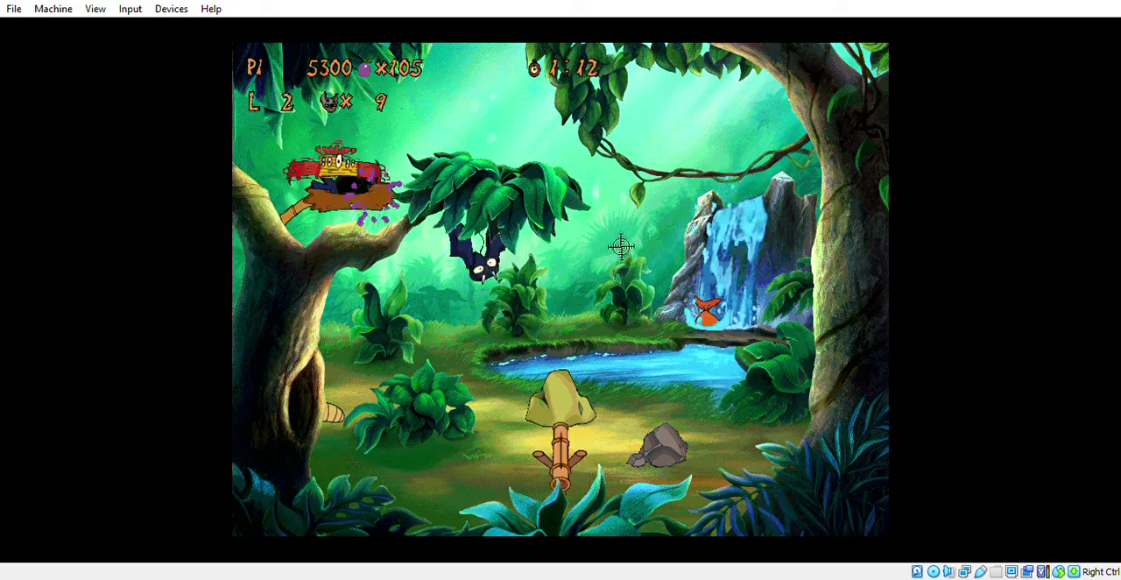
click(667, 298)
click(669, 299)
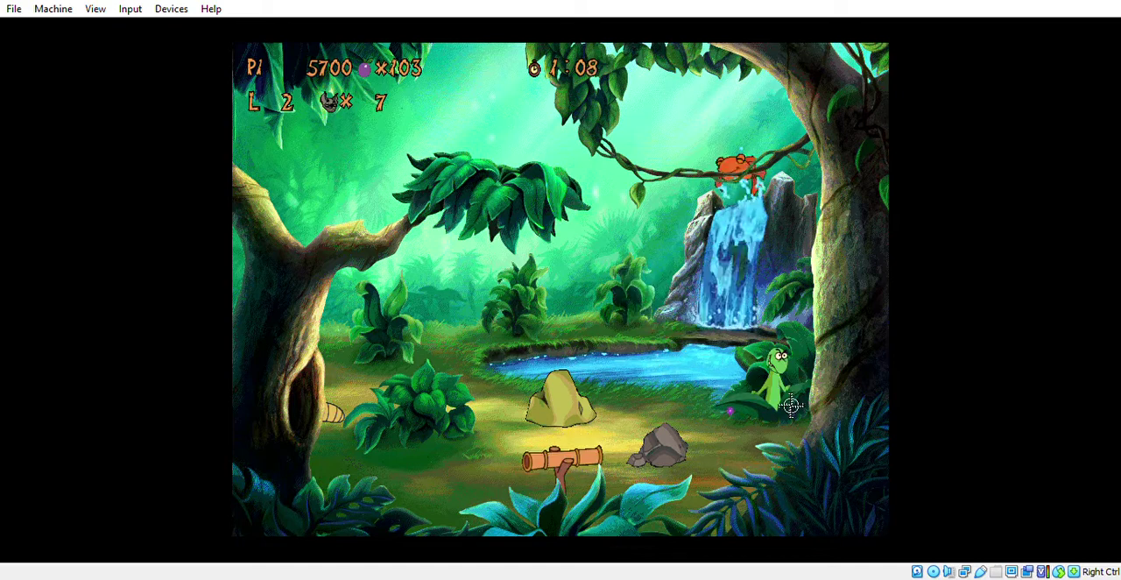
click(791, 405)
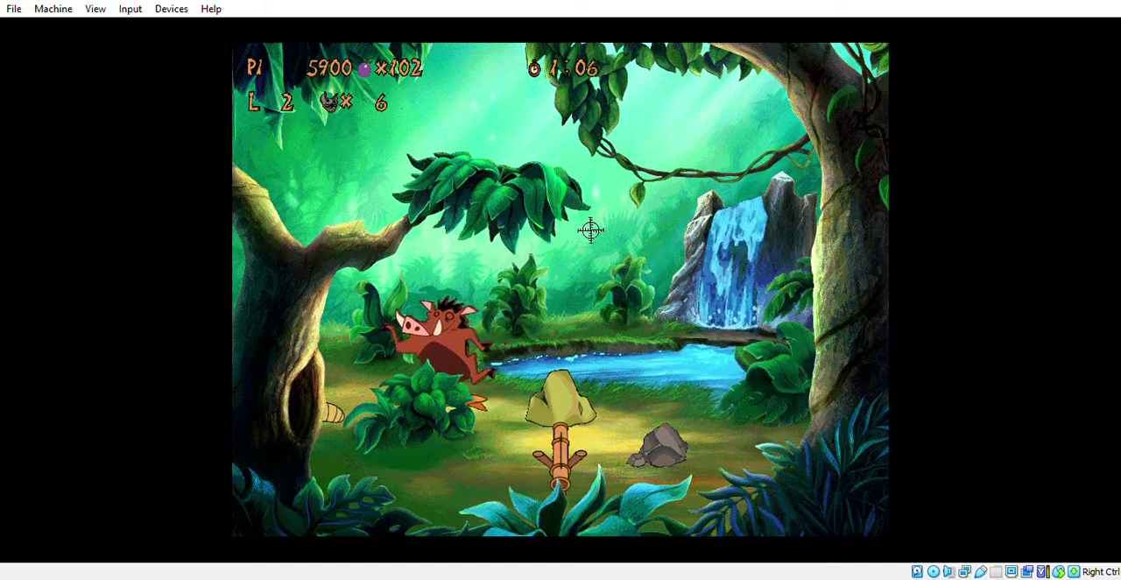
- Hit the stump creature, skateboarding hyena, tree parrot and running Pumbaa
click(576, 386)
click(640, 250)
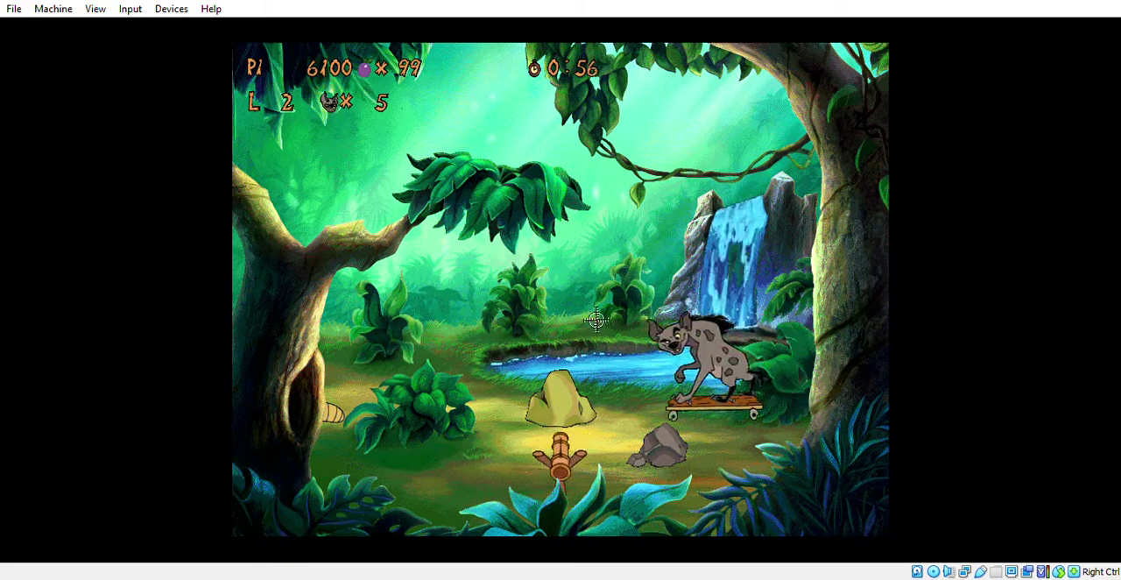
click(520, 357)
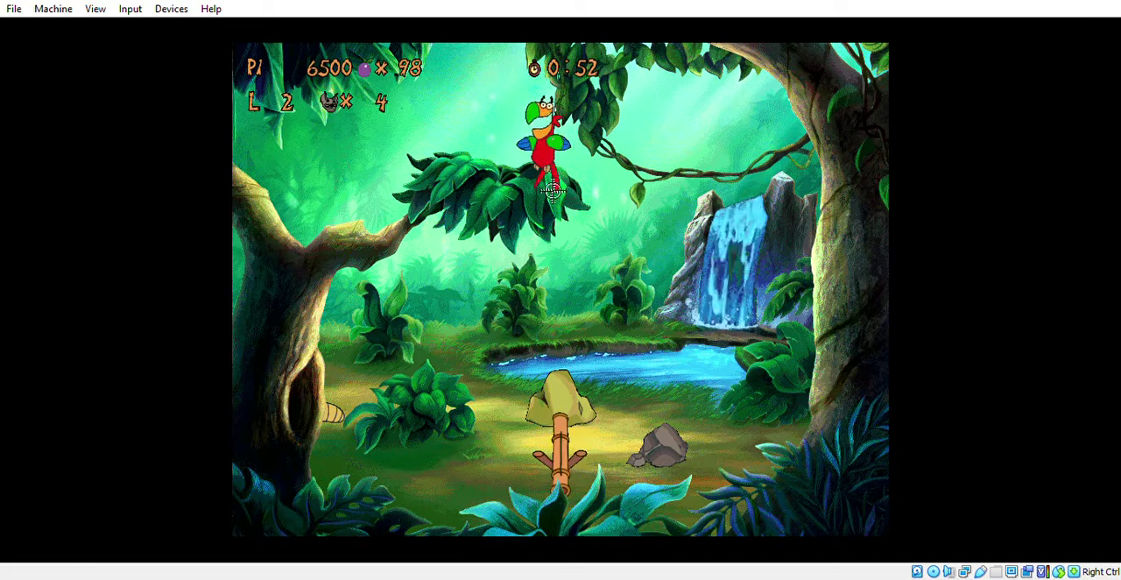
click(570, 120)
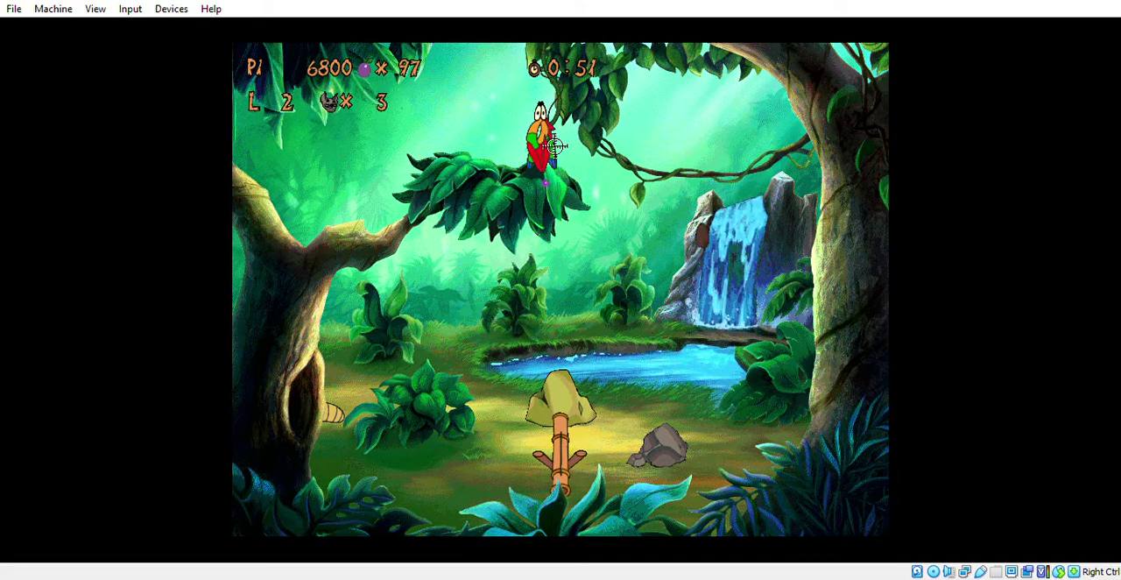
click(581, 285)
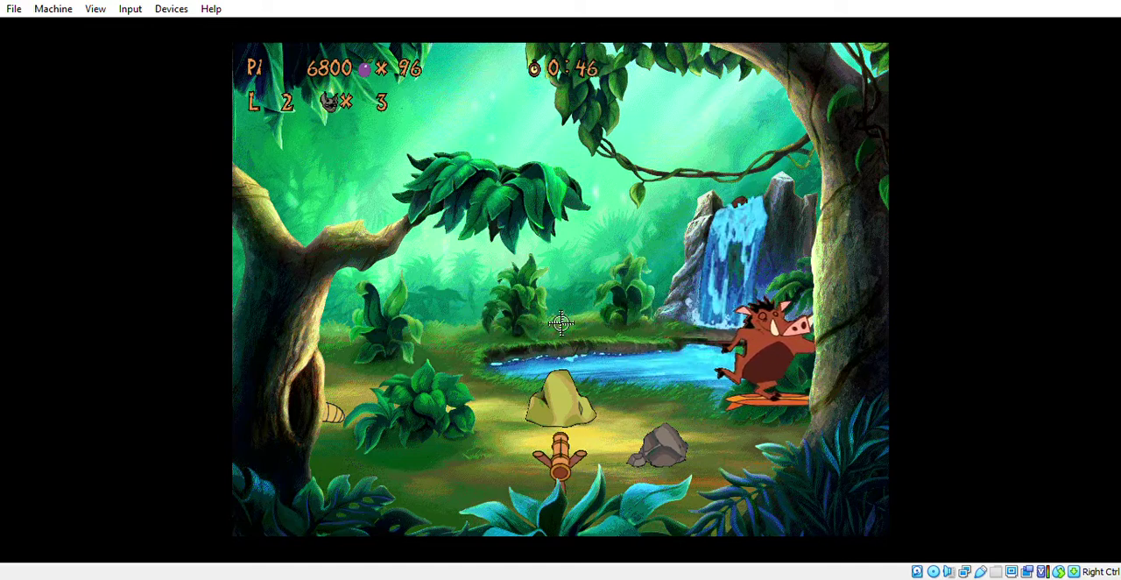
click(753, 351)
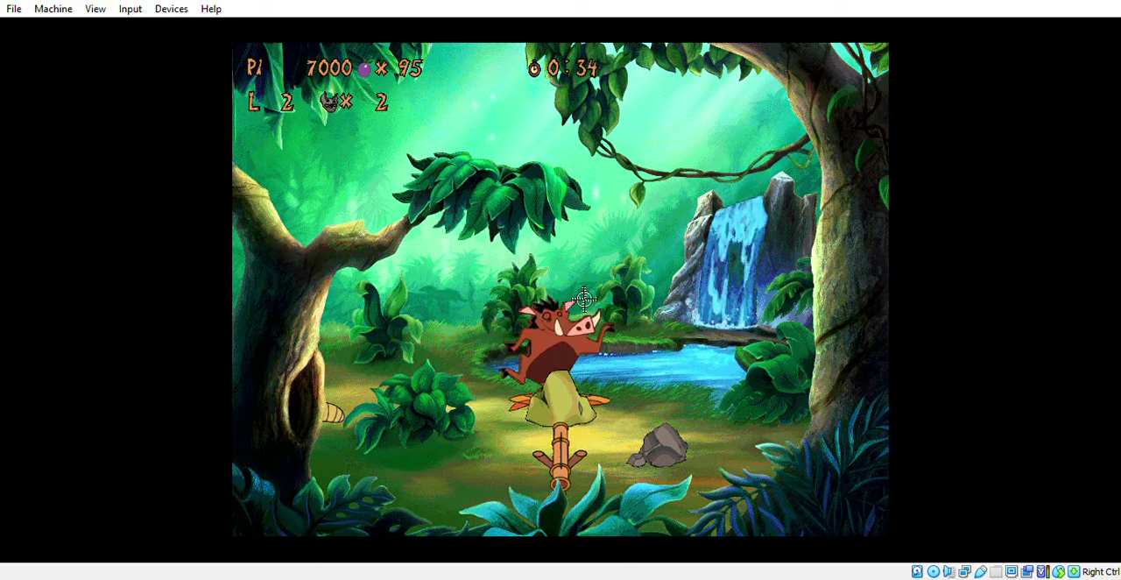
click(711, 313)
click(718, 337)
- Take out the waterfall fish and monkey, finishing level 2 at 8600 points
click(728, 314)
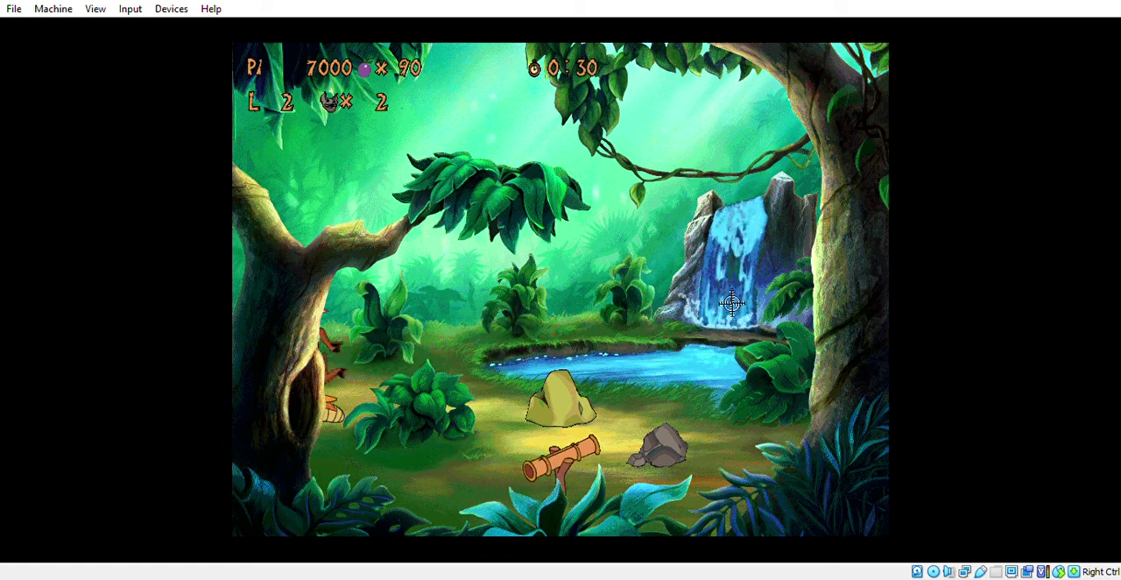
click(731, 303)
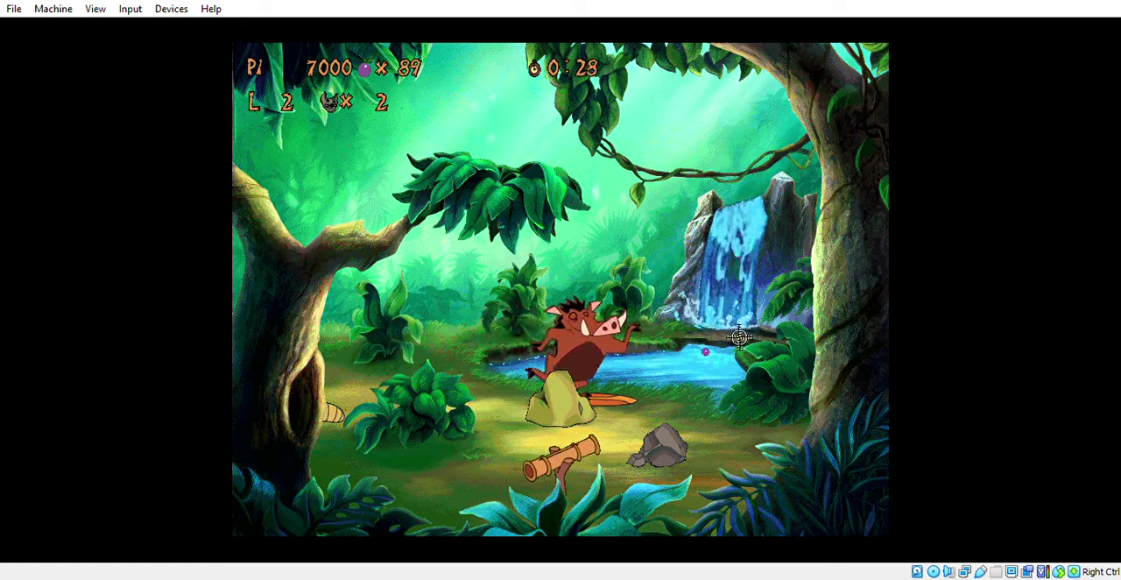
click(729, 298)
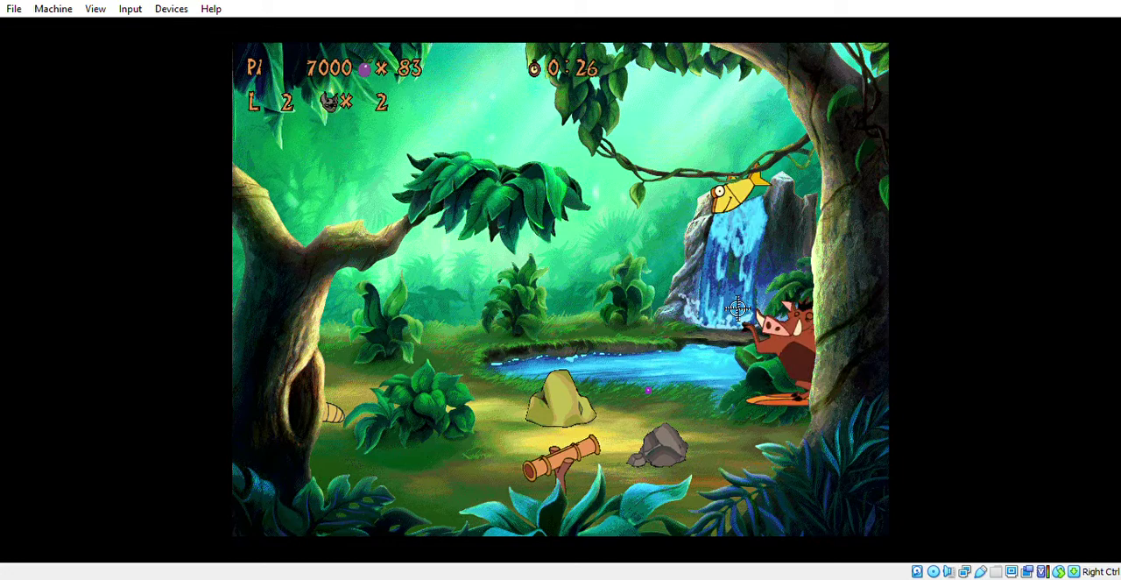
click(737, 308)
click(723, 304)
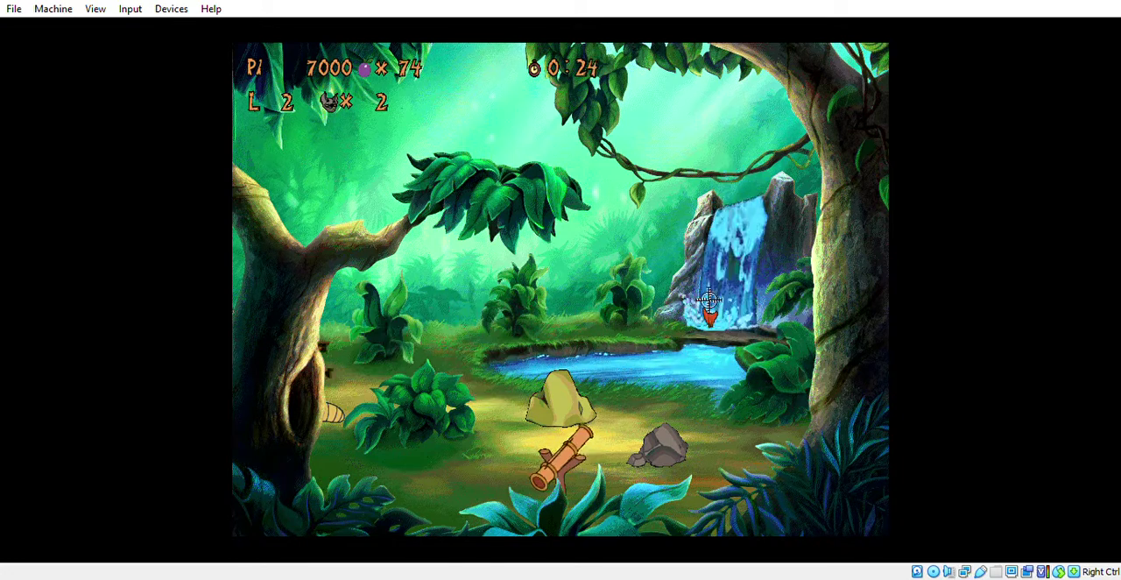
click(714, 342)
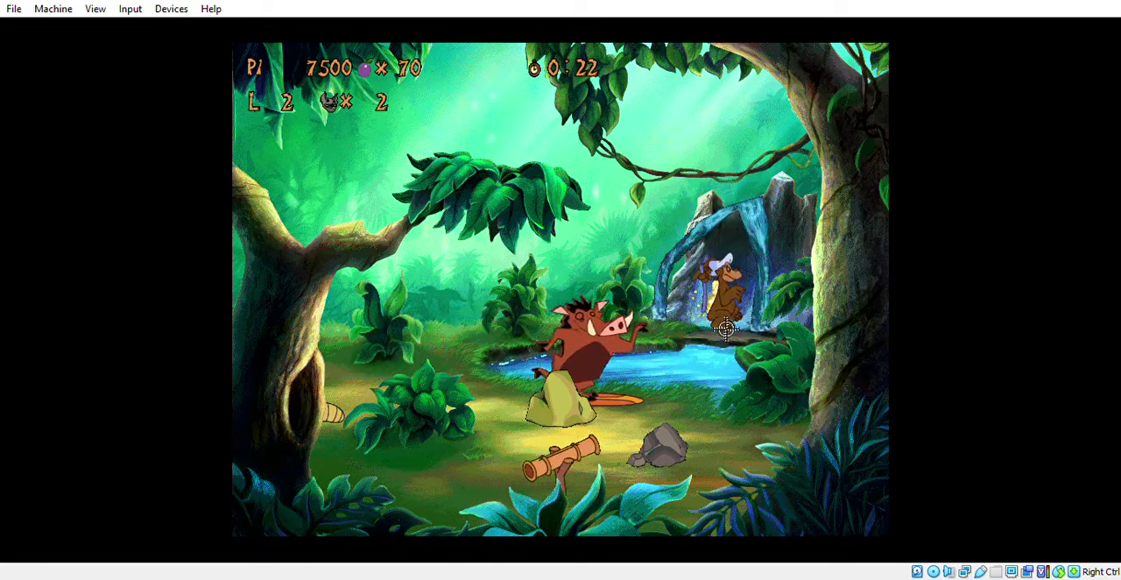
click(708, 259)
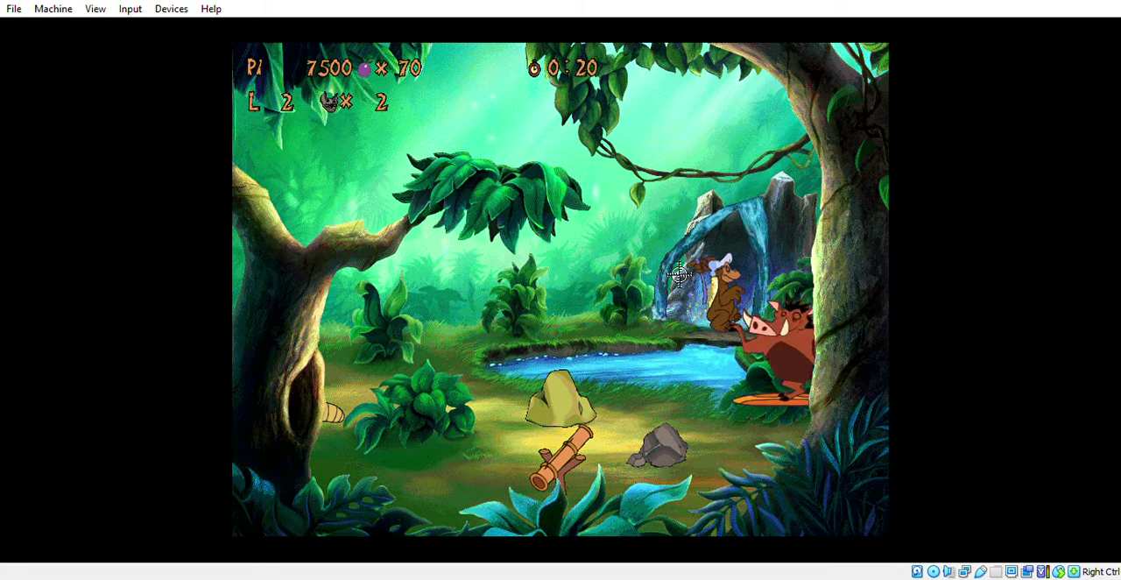
click(730, 317)
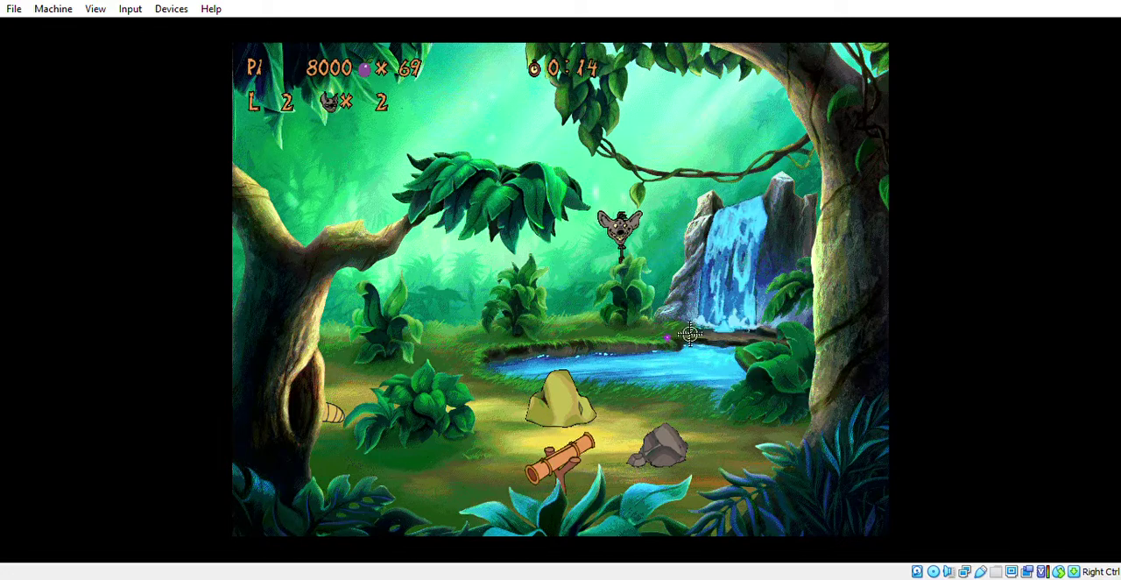
click(646, 256)
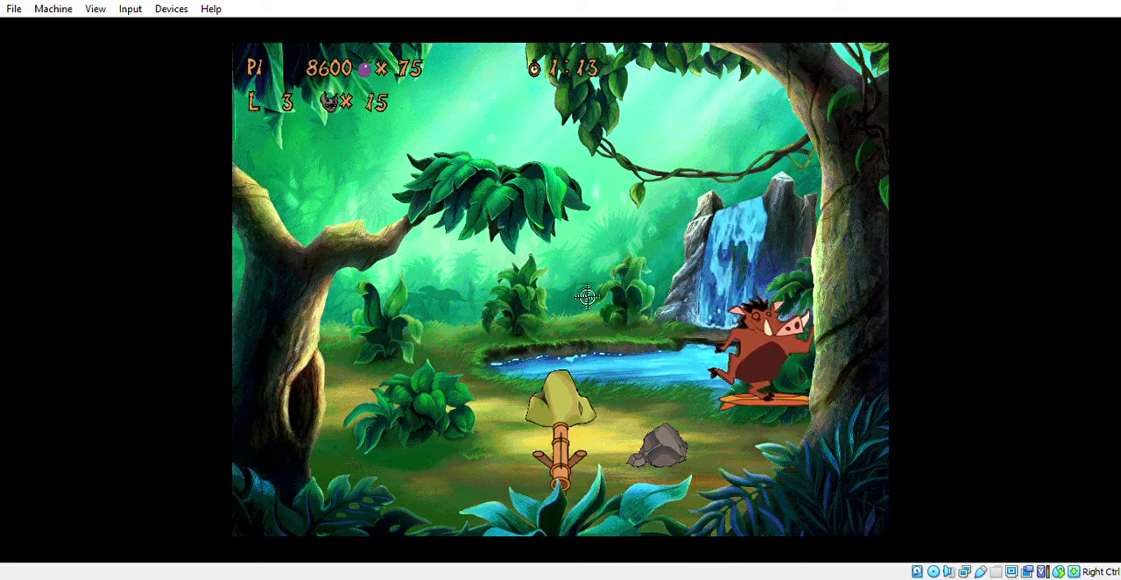
- Open level 3 by shooting the waterfall fish, upper-left target, parrot and toucan
click(761, 326)
click(767, 314)
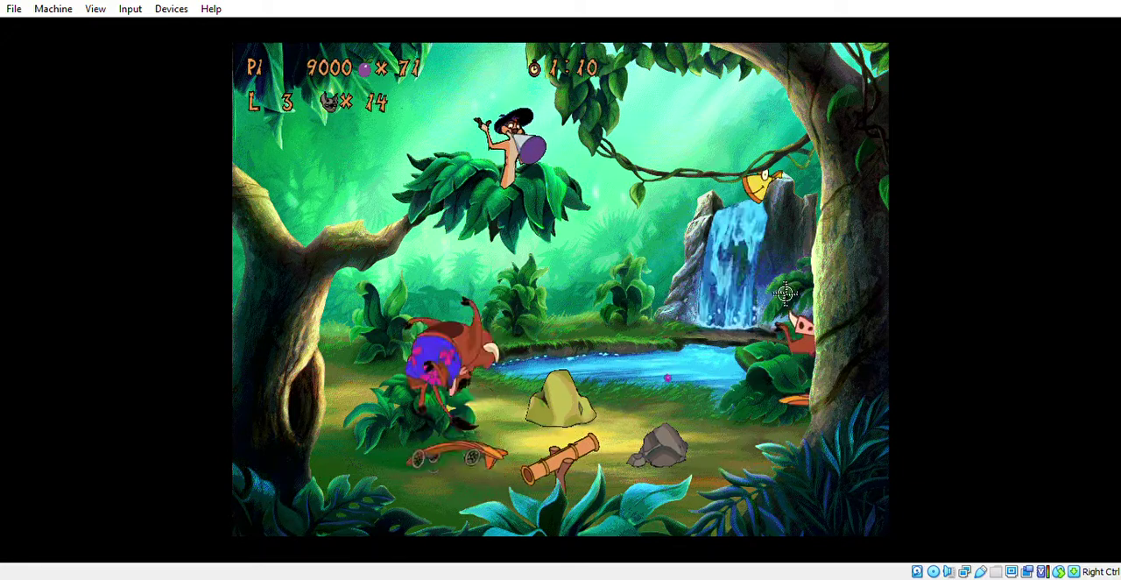
click(739, 314)
click(665, 289)
click(519, 199)
click(465, 169)
click(645, 155)
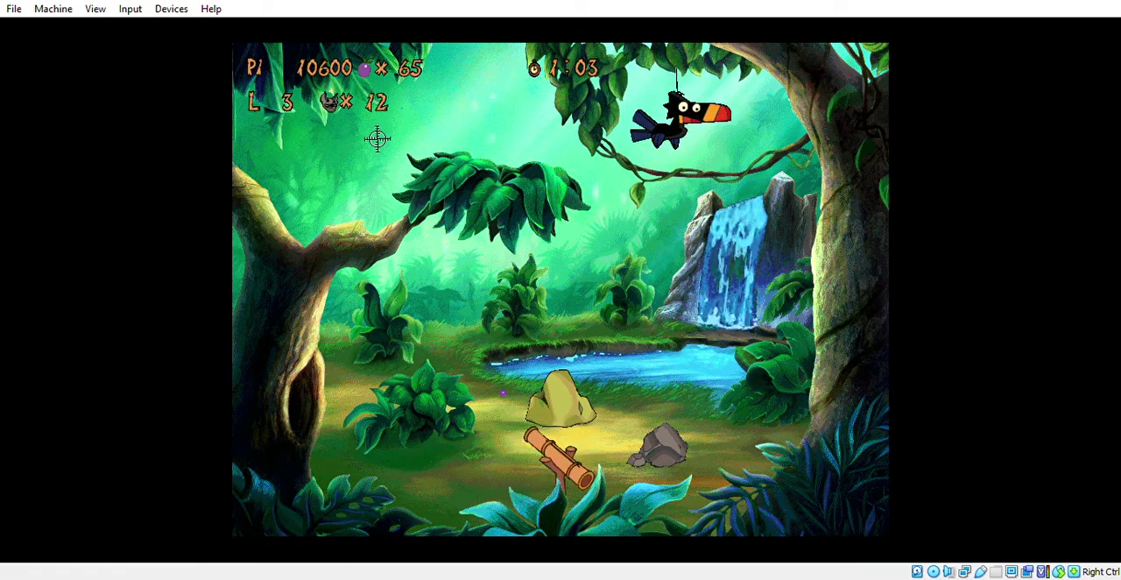
click(689, 140)
- Take down the hyenas and vultures on level 3
click(230, 340)
click(328, 394)
click(336, 388)
click(338, 175)
click(506, 316)
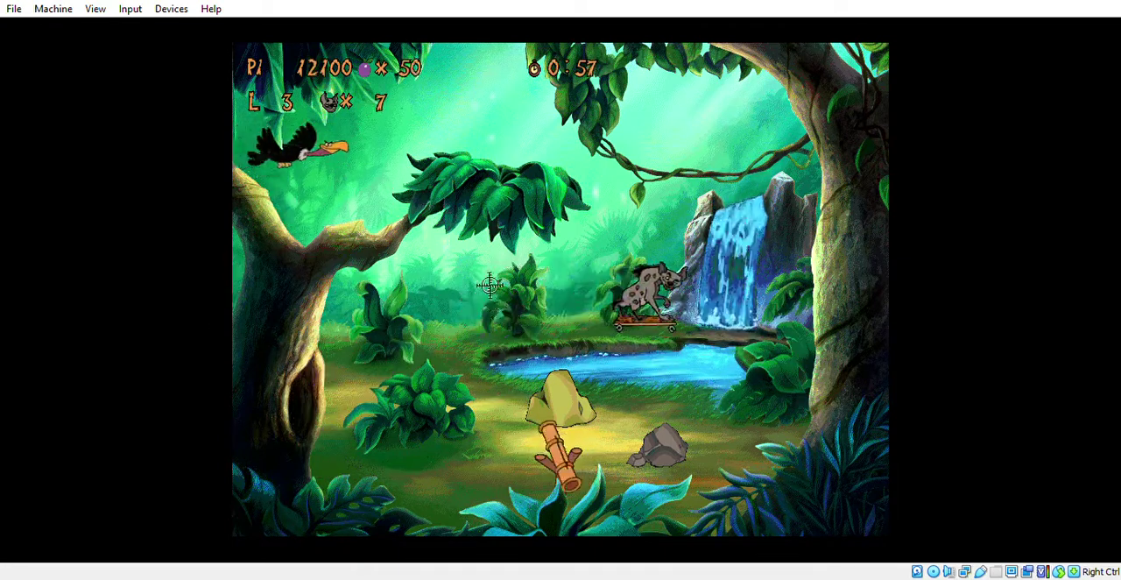
click(480, 169)
click(525, 288)
click(477, 262)
- Finish the lizard, hatted creature, parrot, crocodile and periscope creature, clearing level 3 at 13900
click(787, 391)
click(551, 350)
click(552, 333)
click(559, 212)
click(560, 193)
click(555, 167)
click(547, 131)
click(807, 424)
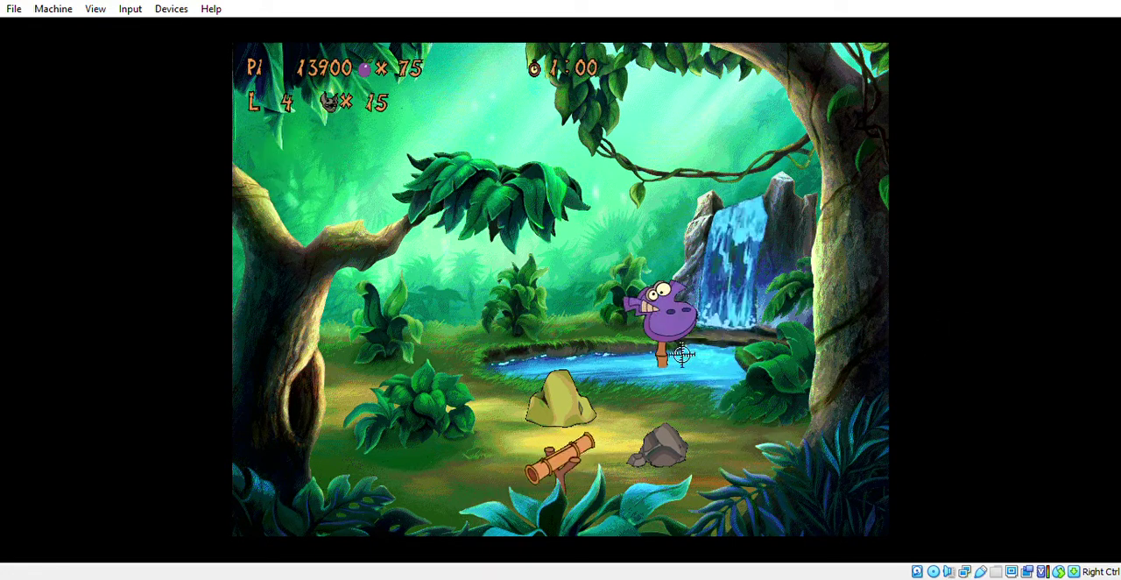
- Shoot the purple hippo, snake, hyena, toucan, red ammo item, grey critter and crocodile on level 4
click(682, 353)
click(578, 394)
click(497, 302)
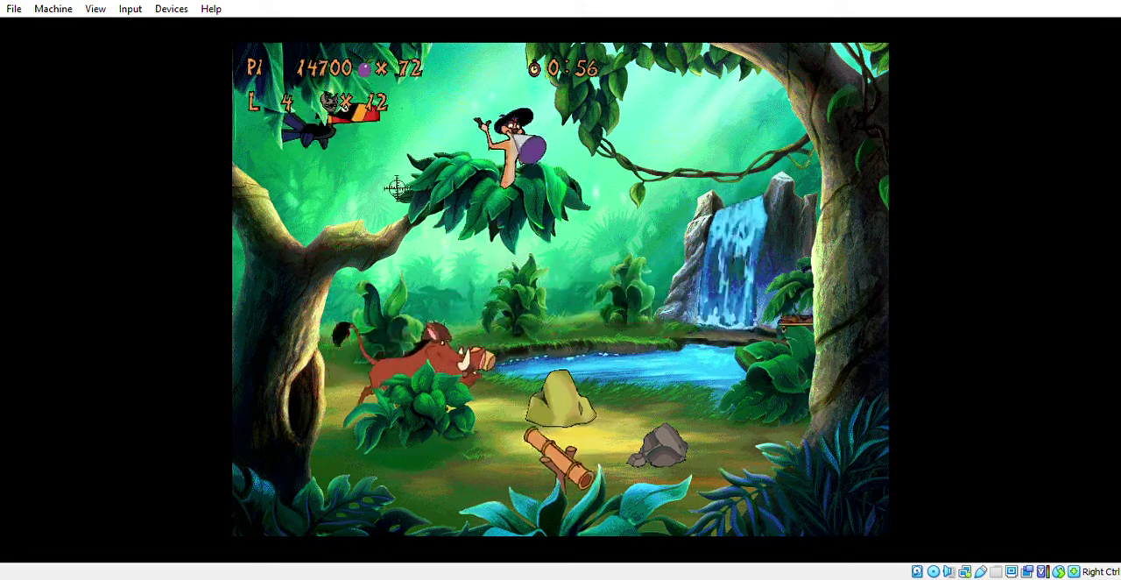
click(348, 133)
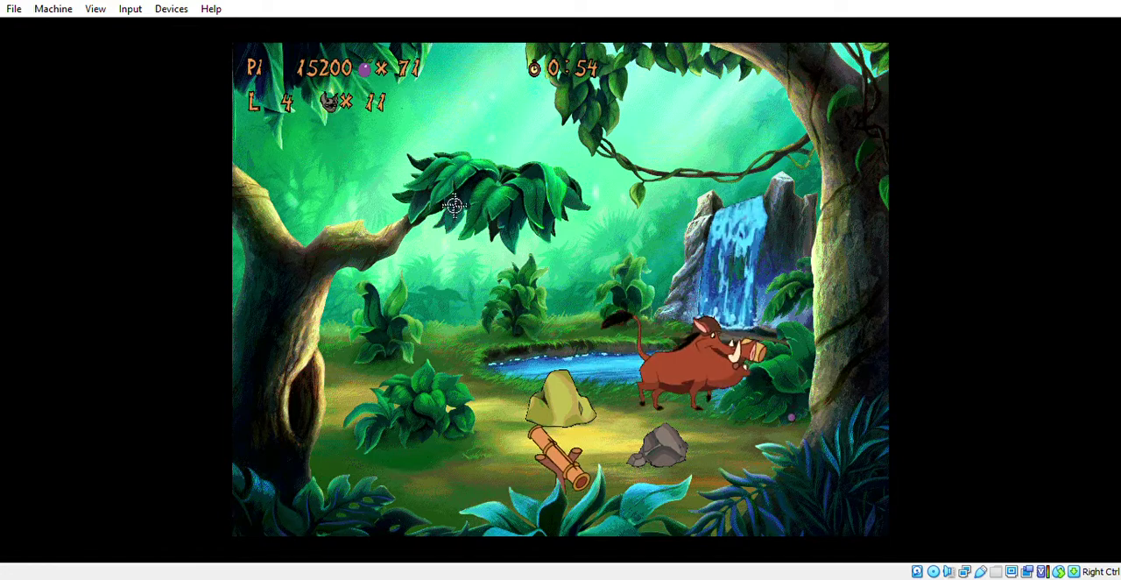
click(770, 431)
click(640, 256)
click(524, 323)
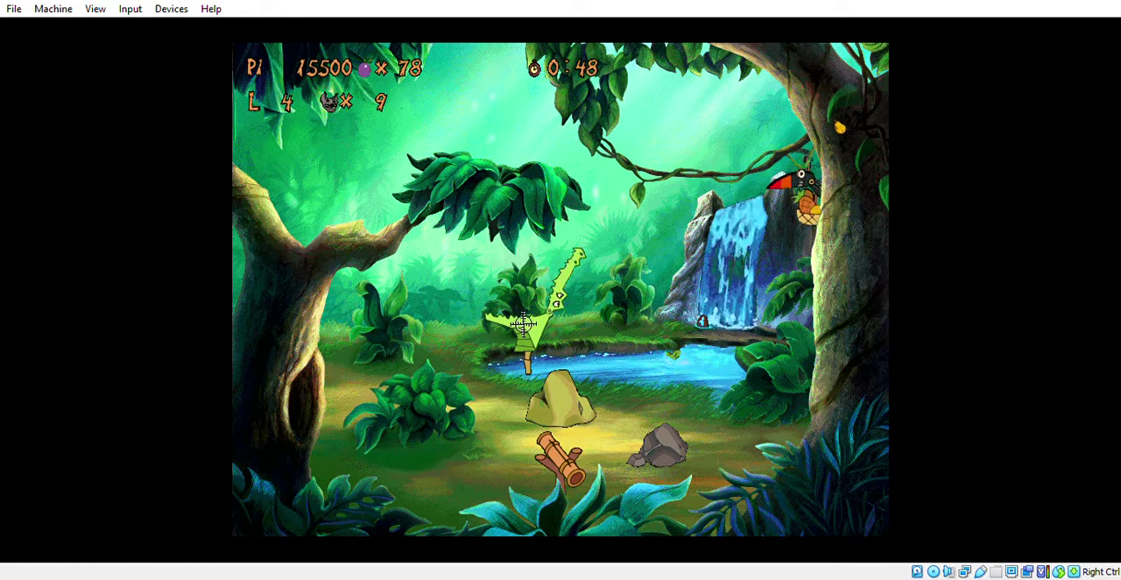
click(534, 317)
- Hit the waterfall birds and fish, nest toucan, rock creature and tree hyena
click(689, 259)
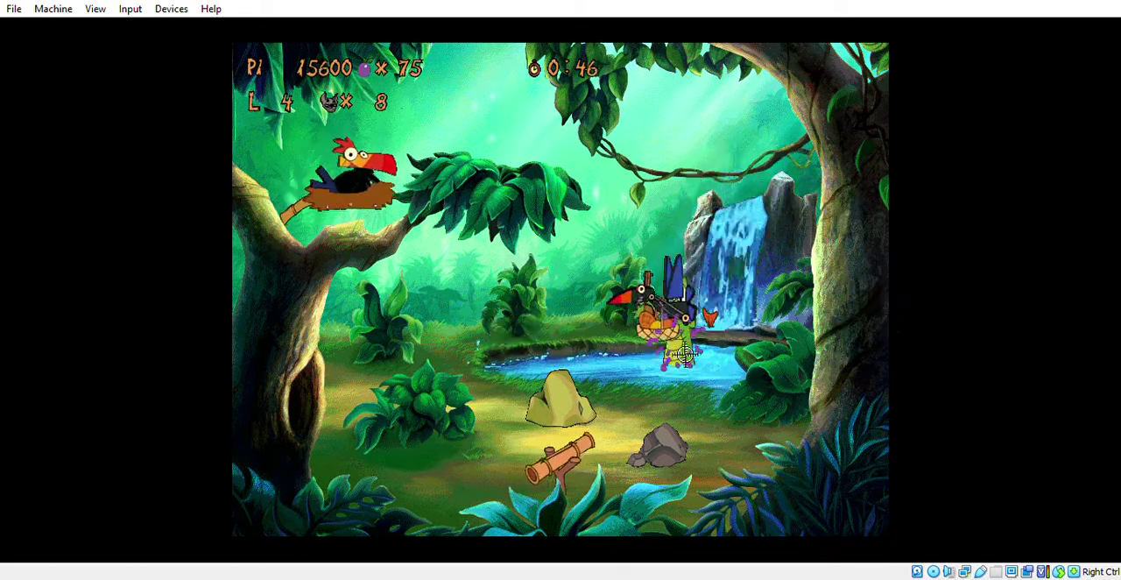
click(378, 193)
click(718, 249)
click(543, 149)
click(676, 299)
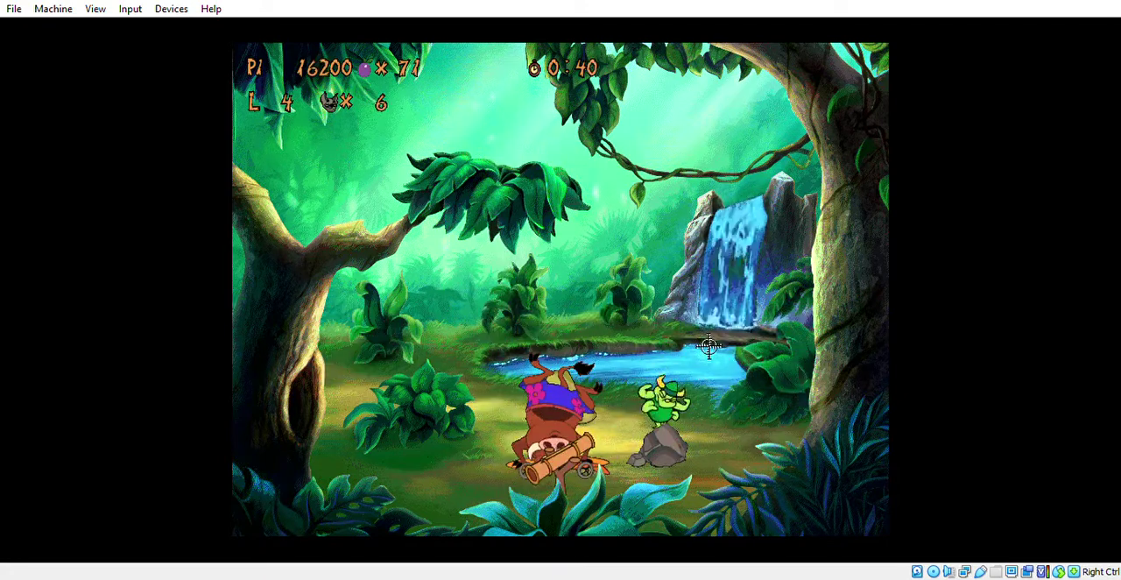
click(663, 398)
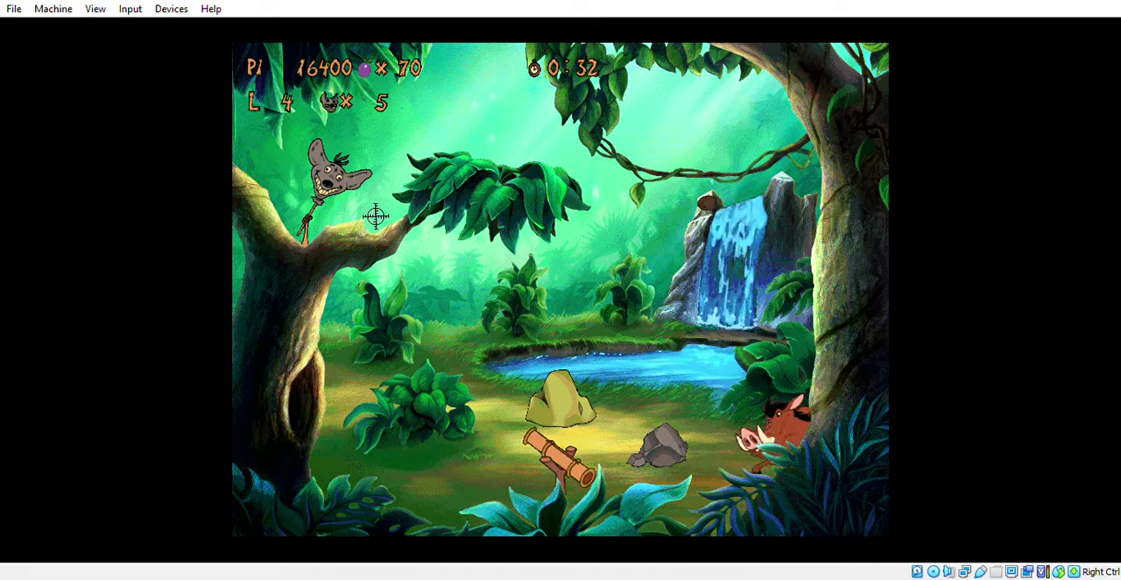
click(335, 185)
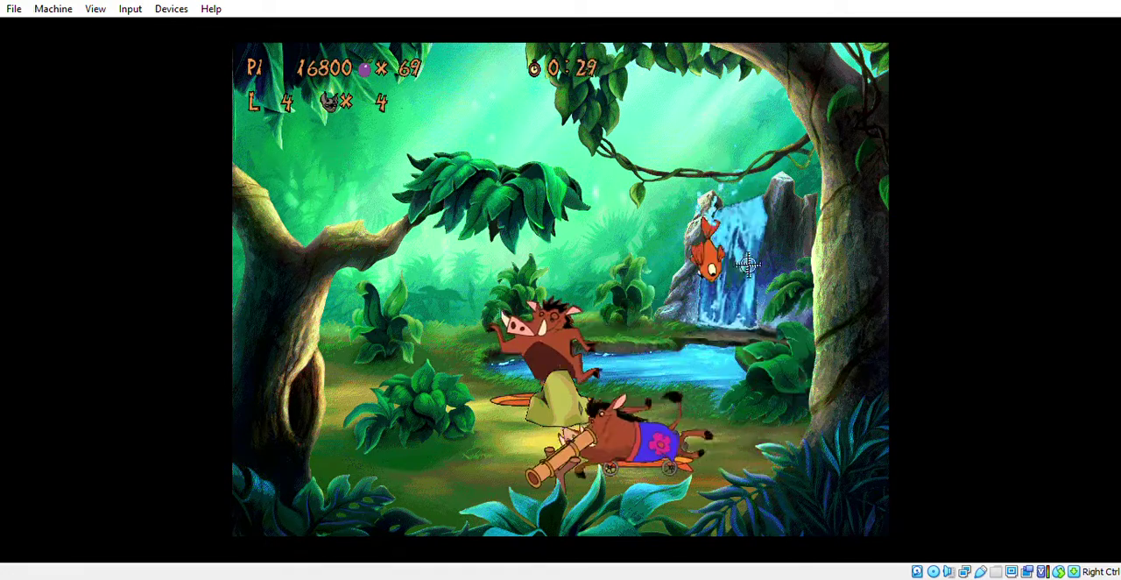
click(711, 254)
click(726, 254)
click(718, 288)
- Keep firing around the waterfall and pond, leaving 3 targets at 18500 points
click(585, 369)
click(782, 390)
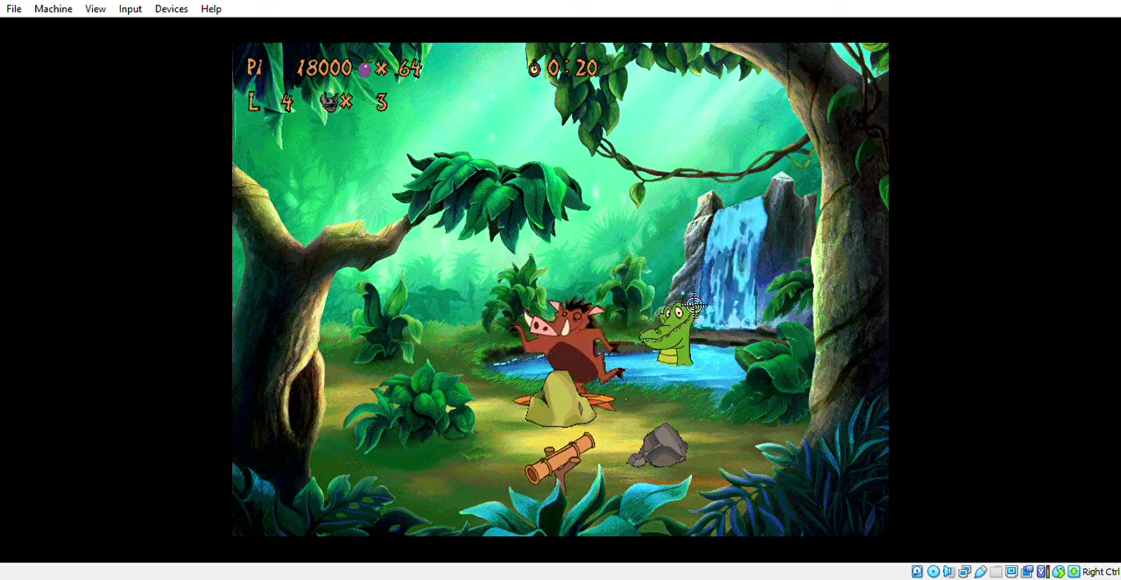
click(810, 271)
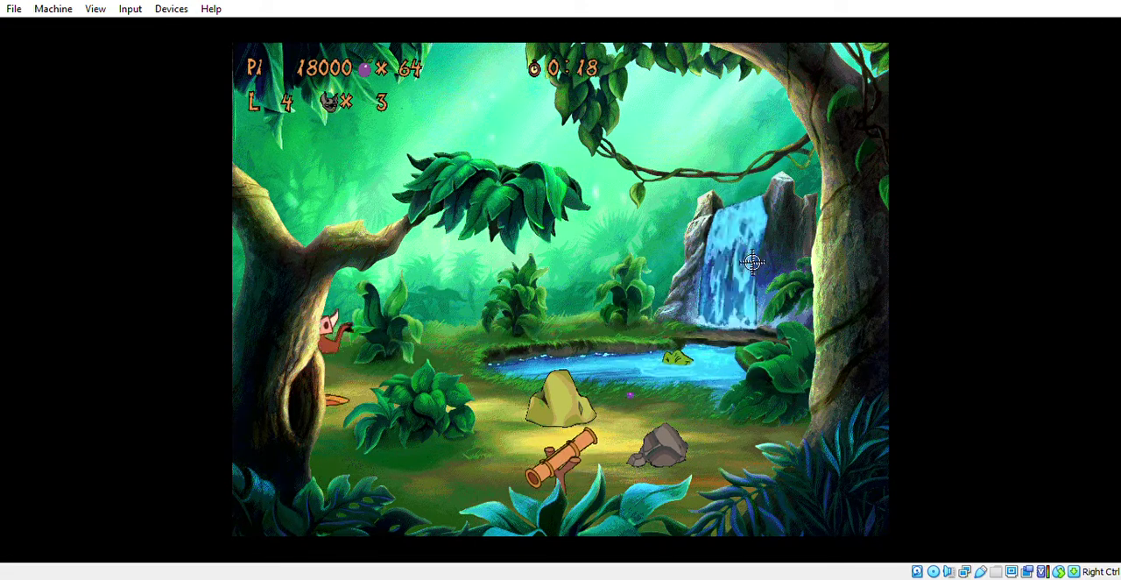
click(810, 271)
click(735, 311)
click(733, 289)
click(731, 265)
click(713, 319)
click(712, 229)
click(639, 220)
click(736, 294)
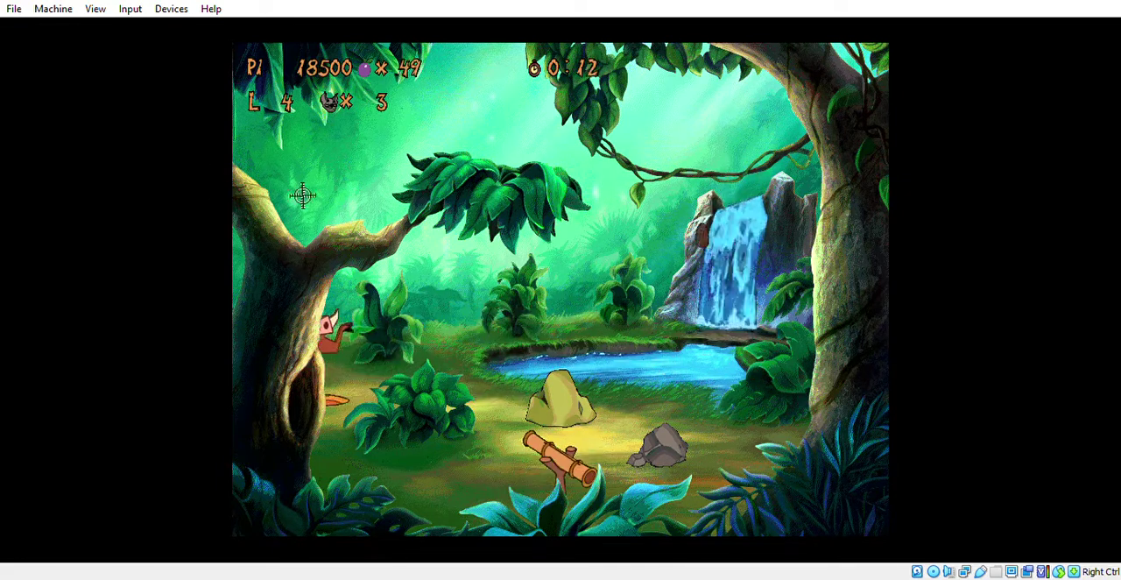
- Pause level 4 with Esc to show Game Options, then resume with Esc
key(Escape)
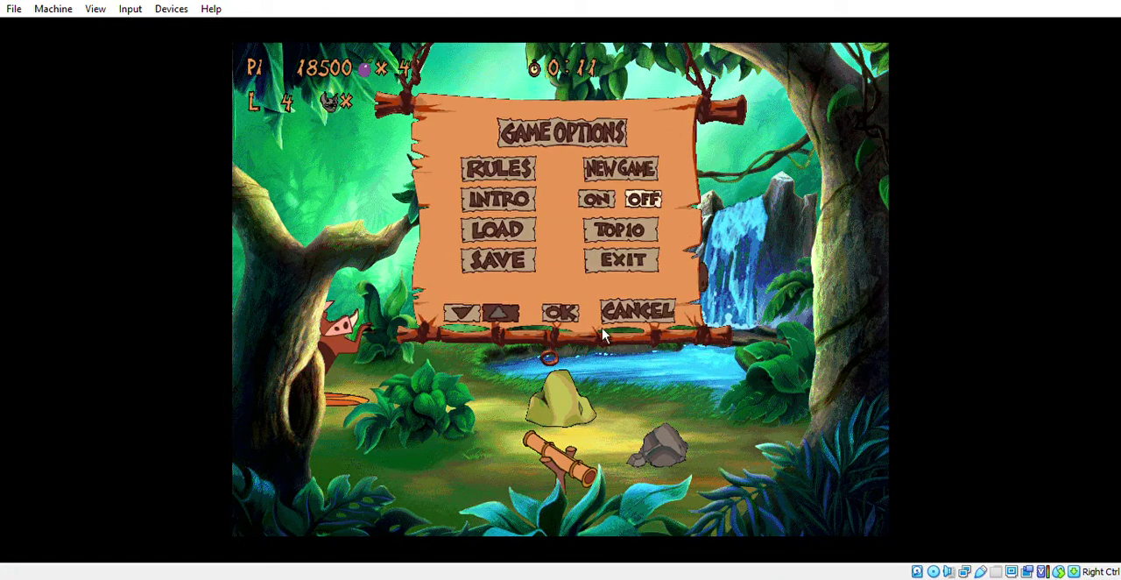
key(Escape)
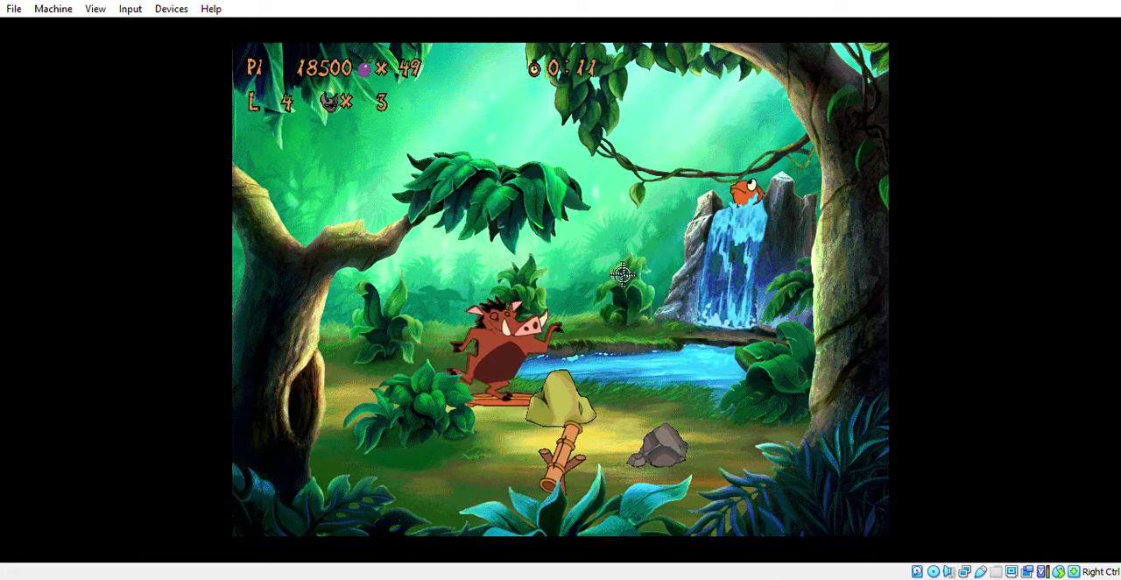